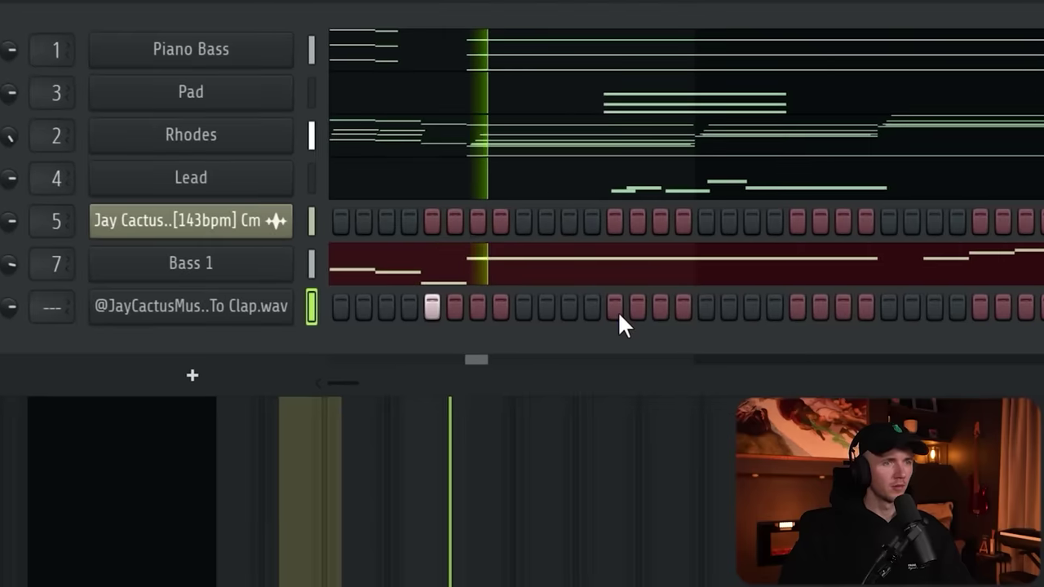
Step: Place clap hits across the pattern at every eighth step, starting from step 5
click(668, 306)
click(851, 307)
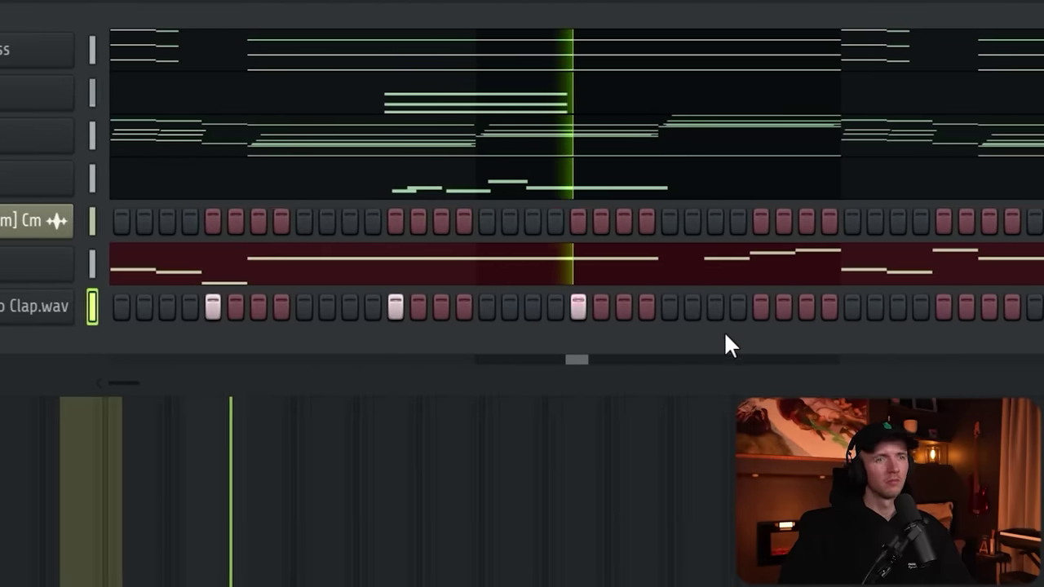
click(815, 307)
click(998, 306)
click(961, 307)
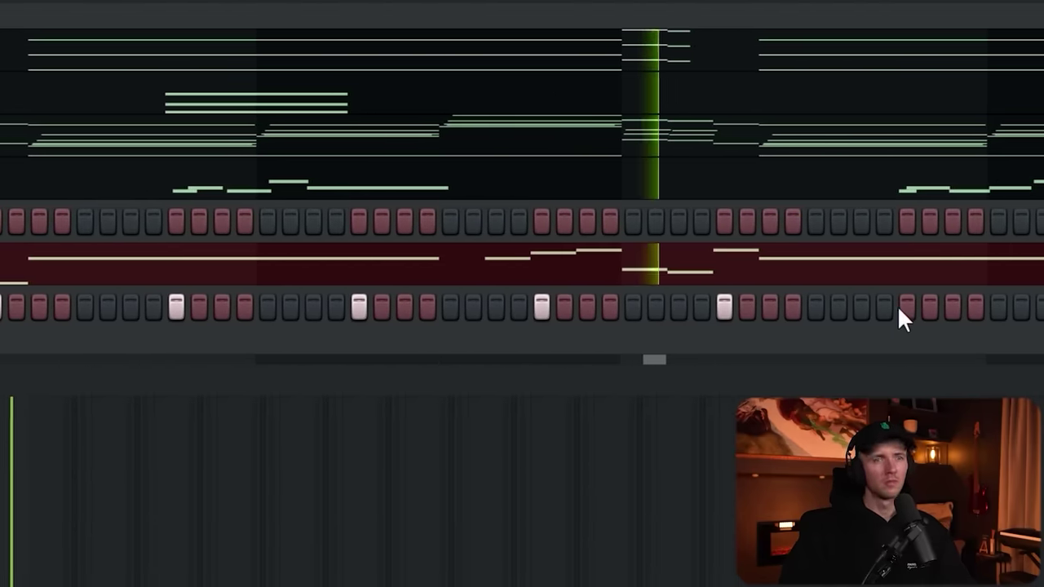
click(925, 307)
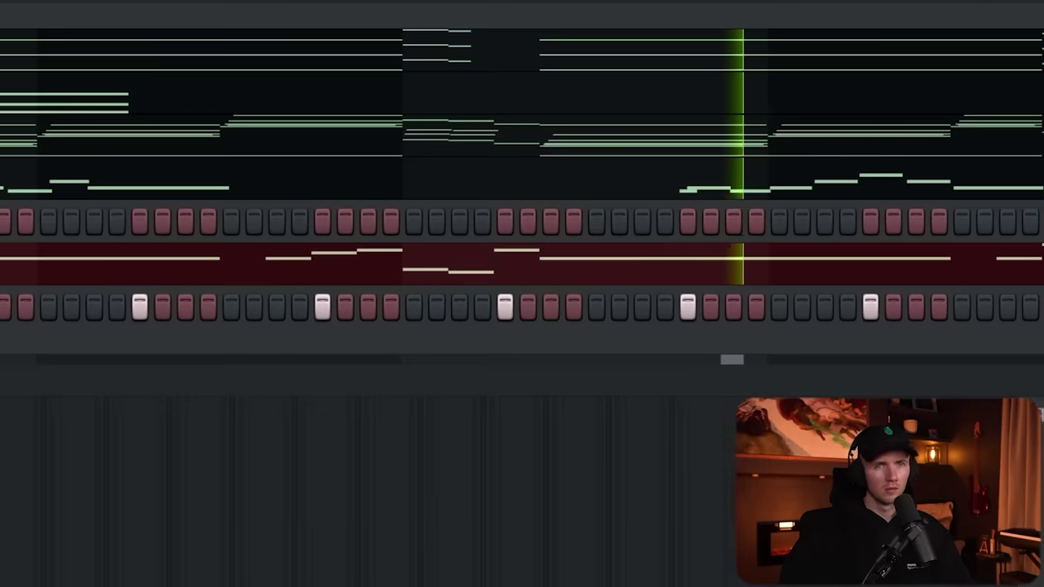
click(995, 307)
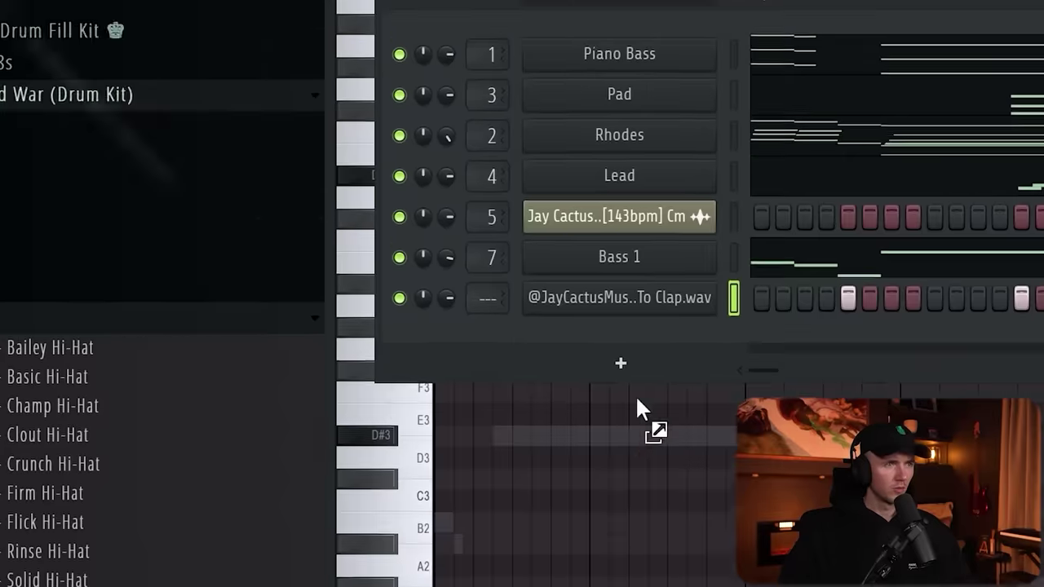
Step: Add the hi-hat sample as a new channel and write a rhythm of short C5 notes for it
drag(636, 408, 419, 366)
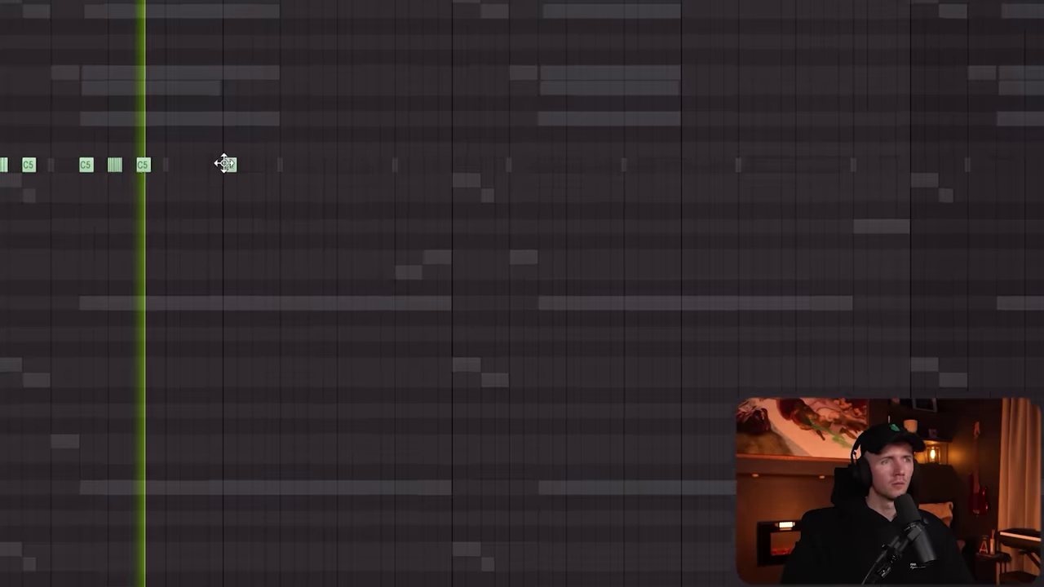
click(262, 164)
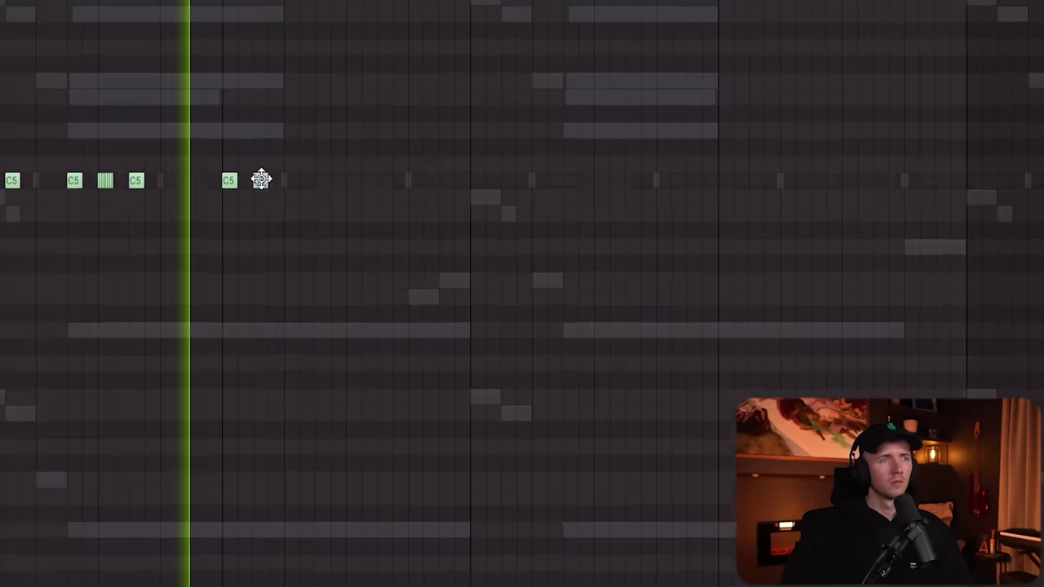
click(343, 164)
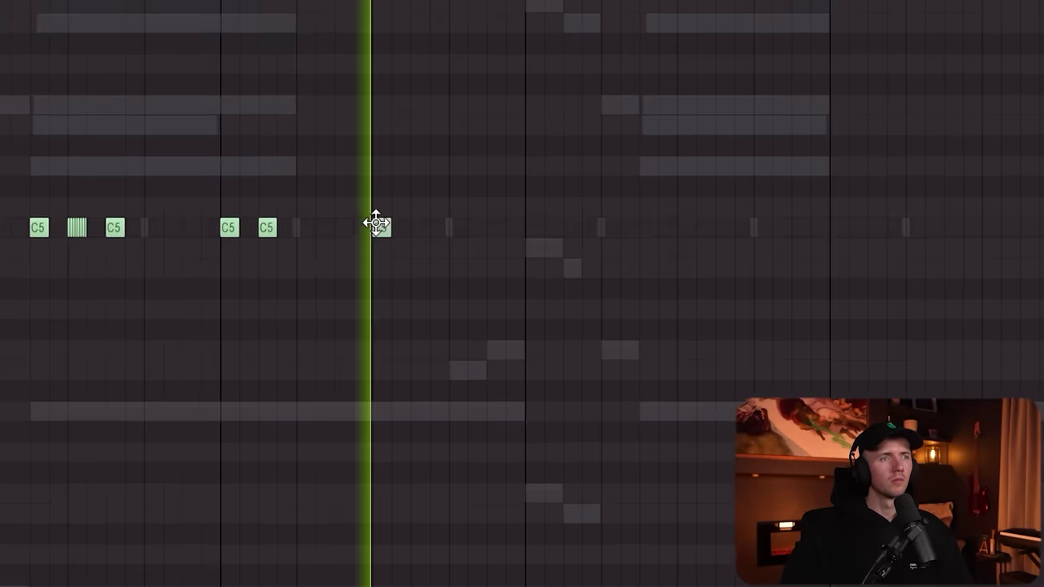
click(411, 228)
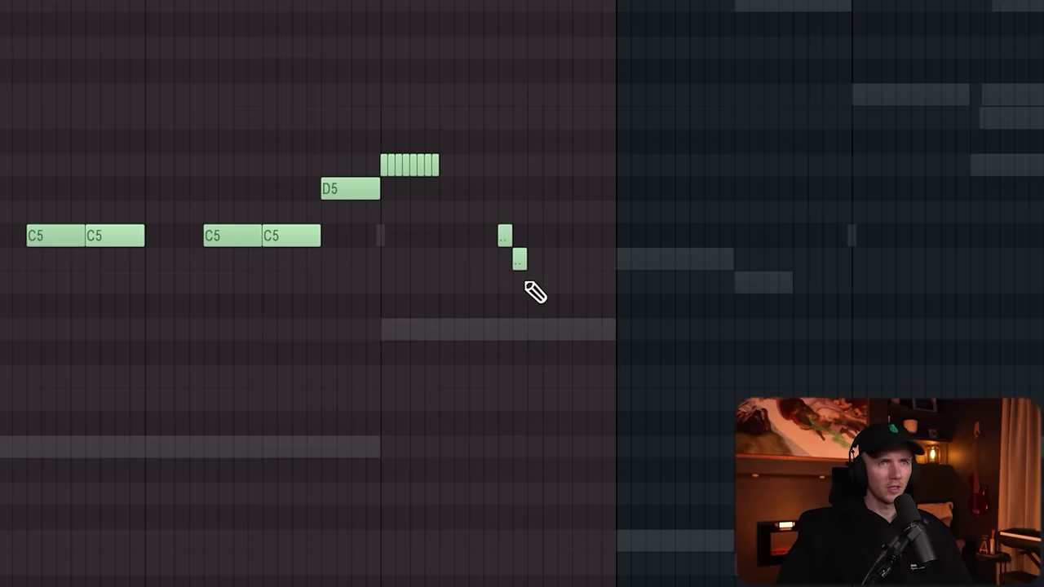
Step: Draw a hi-hat roll of very short notes, each one stepping down in pitch from the previous
click(549, 305)
click(563, 329)
click(578, 353)
click(592, 377)
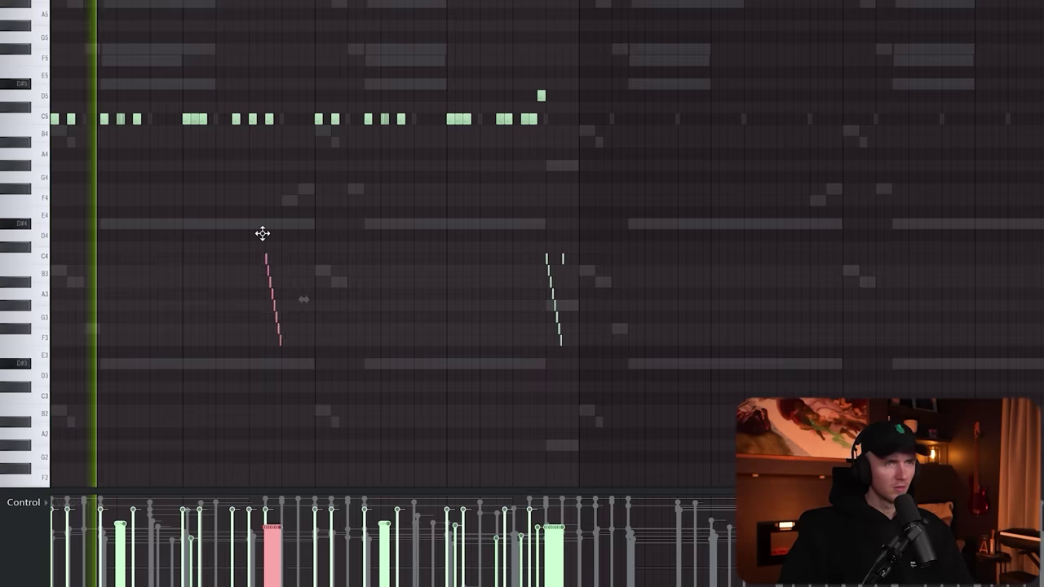
ctrl+scroll(259, 238, up, 3)
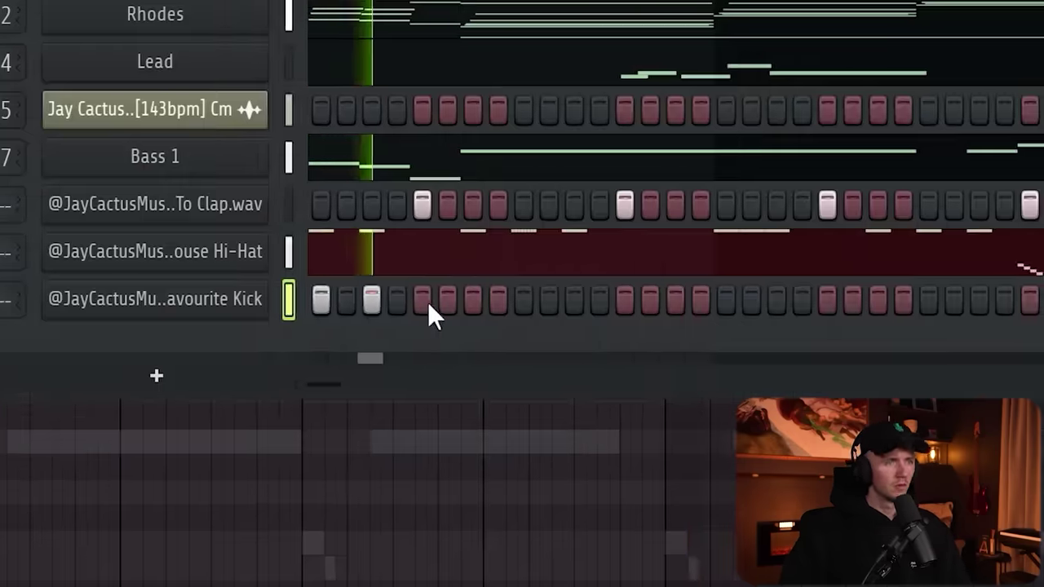
Step: Sequence the kick channel with syncopated hits, adding further C5 kick notes in the piano roll
click(468, 299)
click(524, 298)
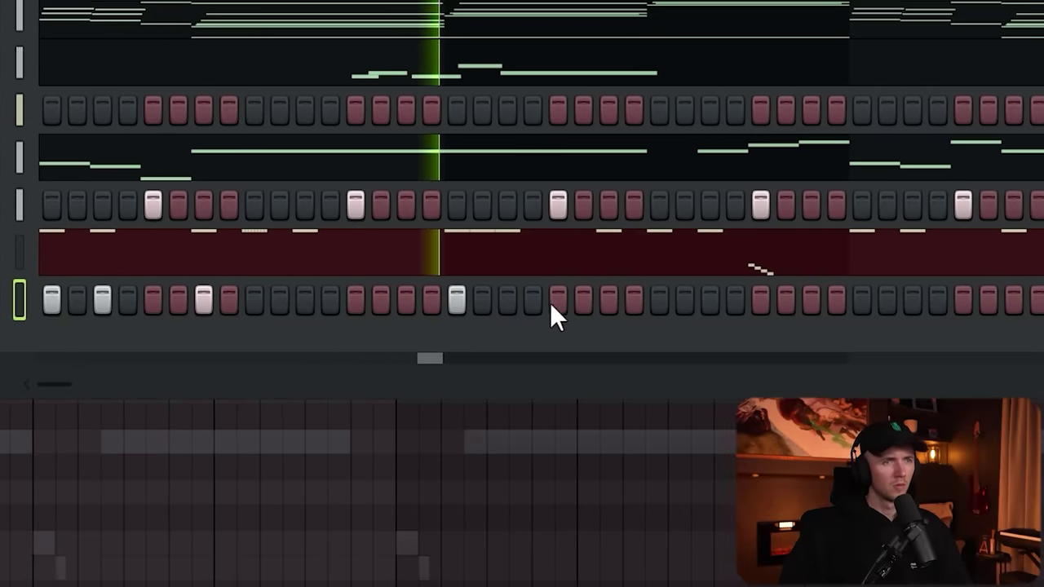
click(574, 299)
click(777, 299)
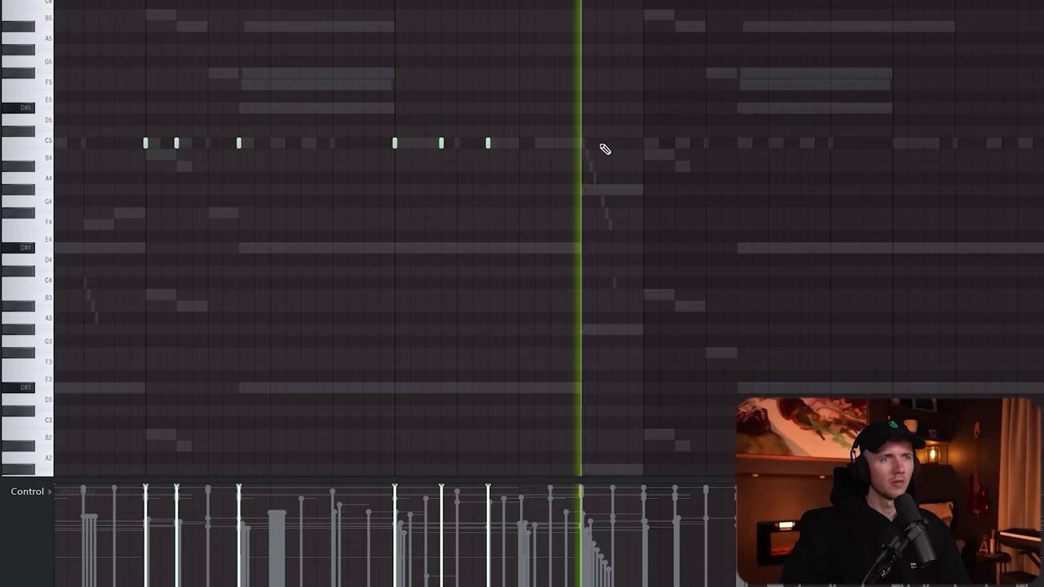
click(551, 143)
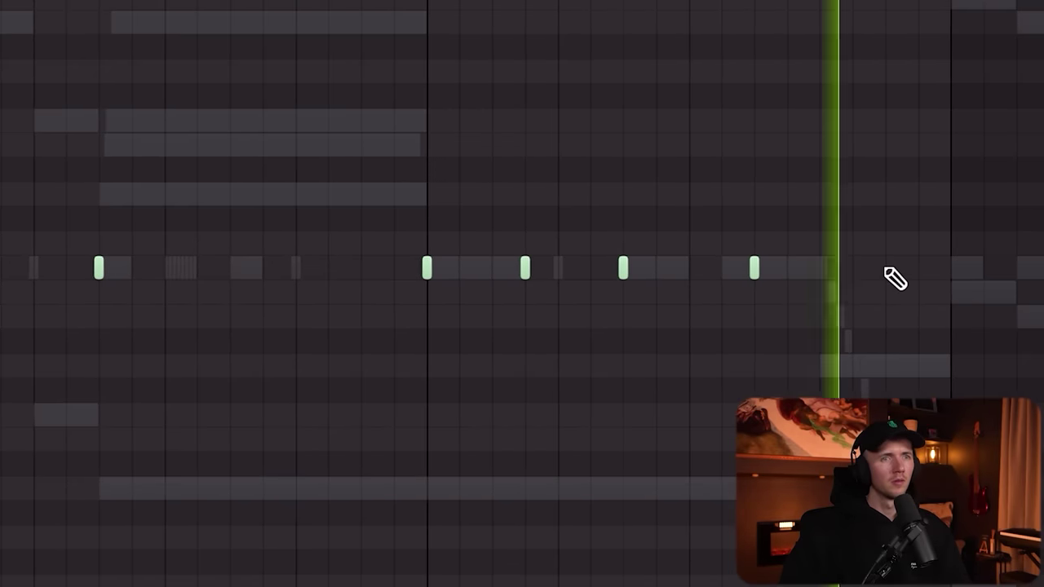
click(886, 269)
Step: Select all kick notes and duplicate them directly after the existing phrase
scroll(816, 298, down, 3)
key(ctrl+a)
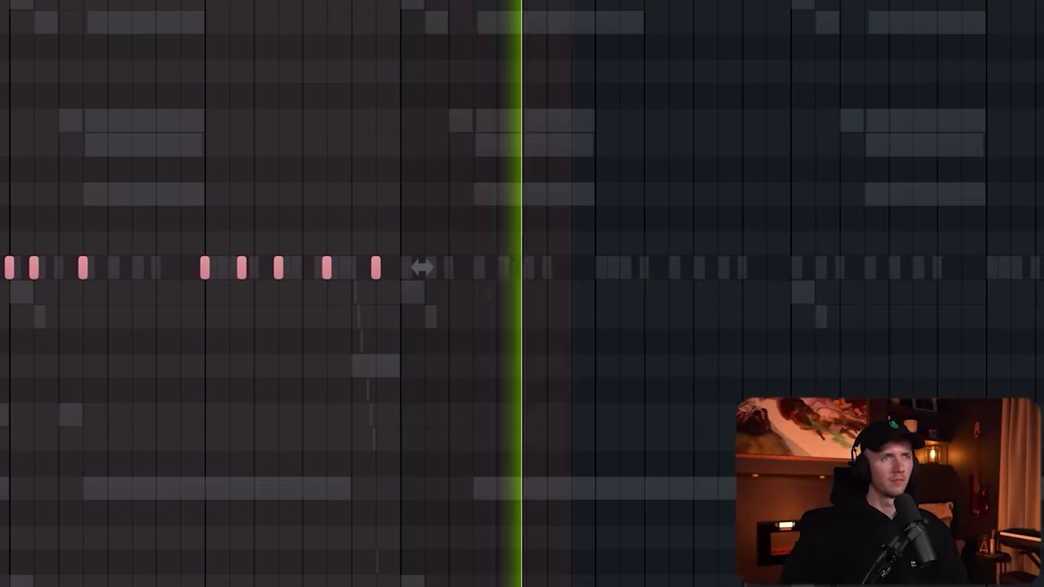
key(ctrl+b)
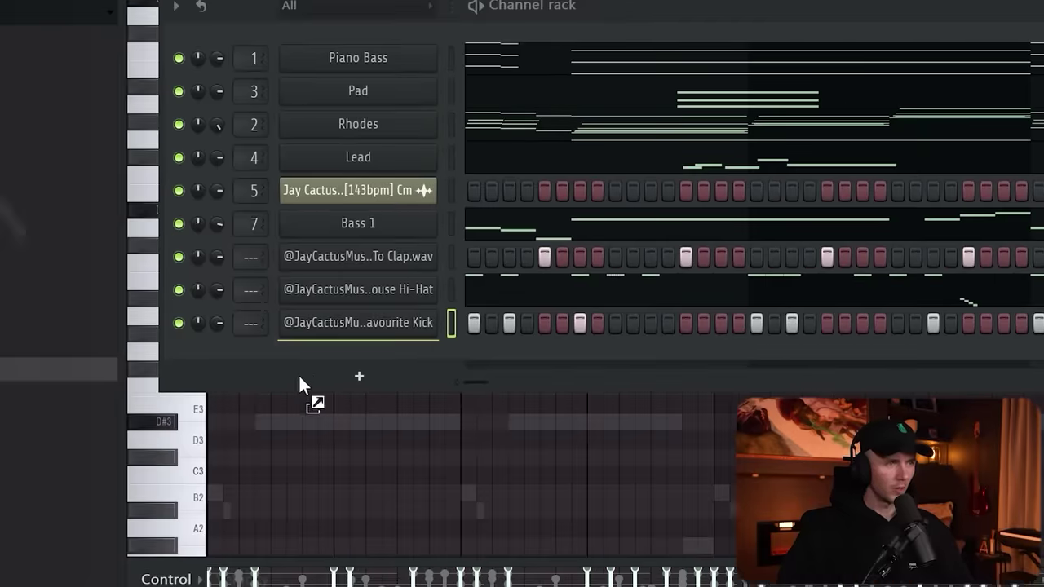
Step: Add the High Shake Perc, Snuff Perc and Clock Perc 2 samples as channels and place a Clock Perc 2 hit
drag(298, 380, 165, 378)
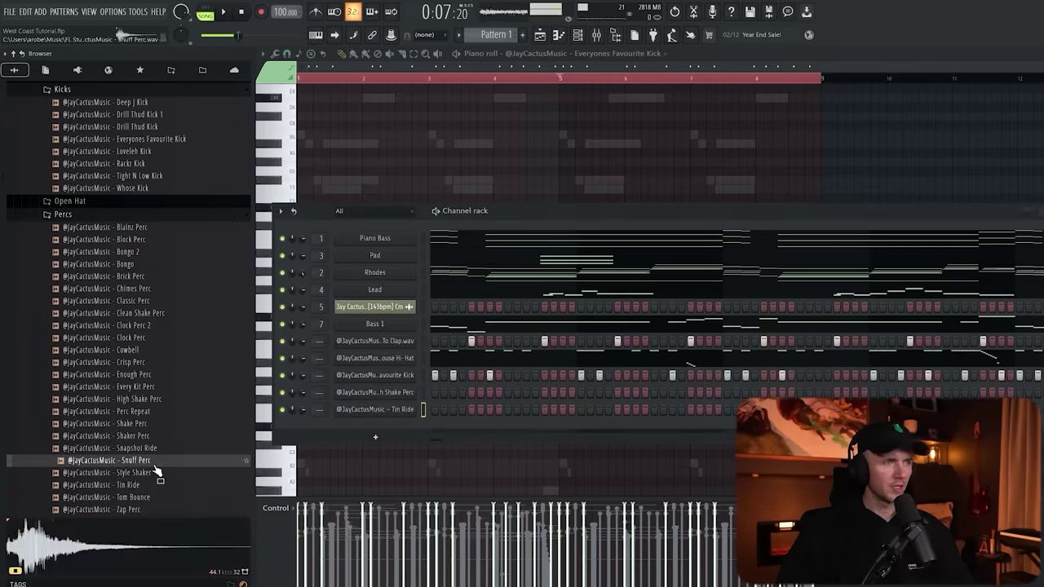
drag(157, 472, 434, 430)
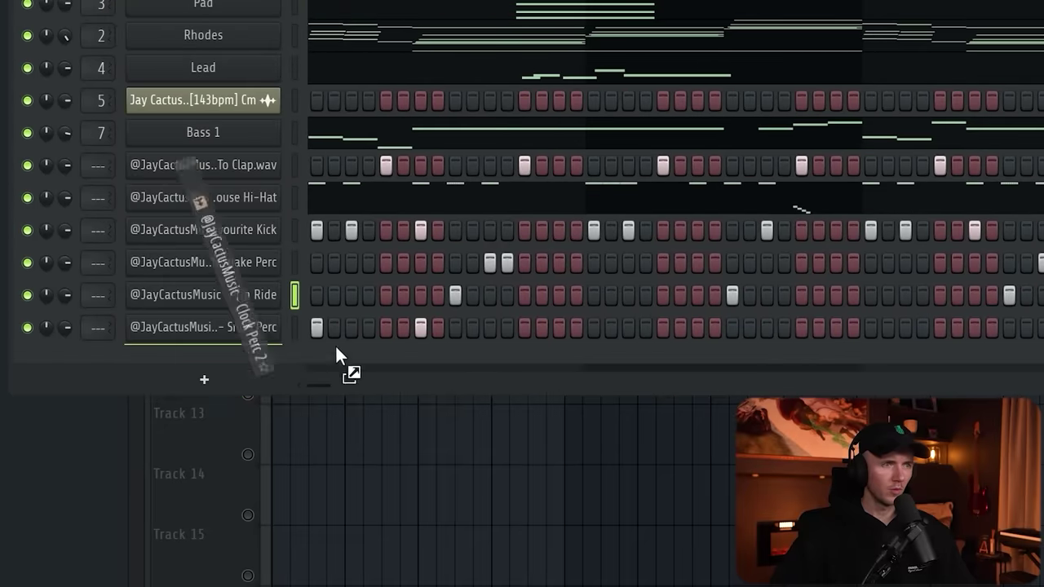
drag(336, 346, 301, 350)
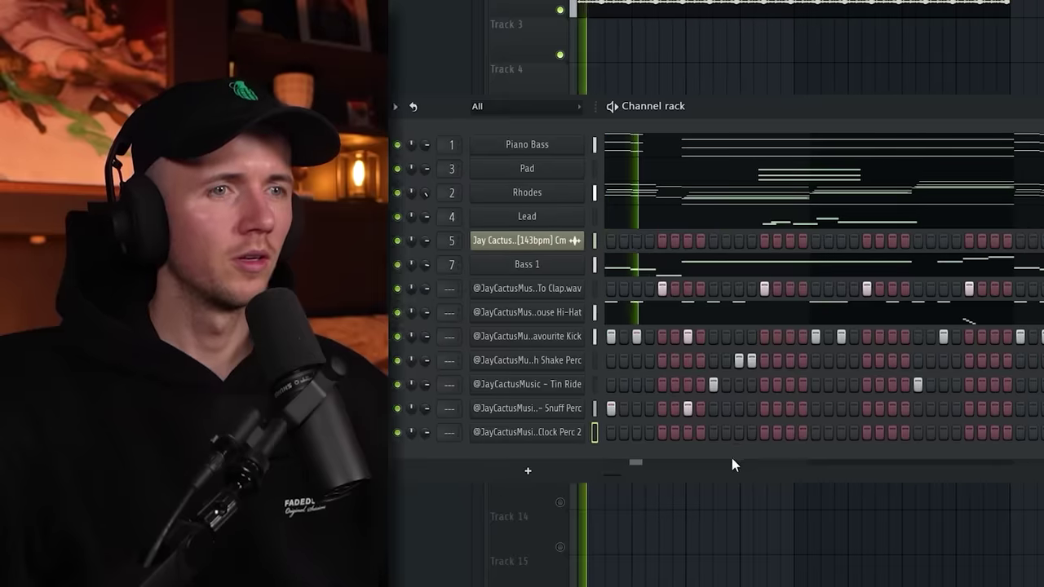
click(742, 433)
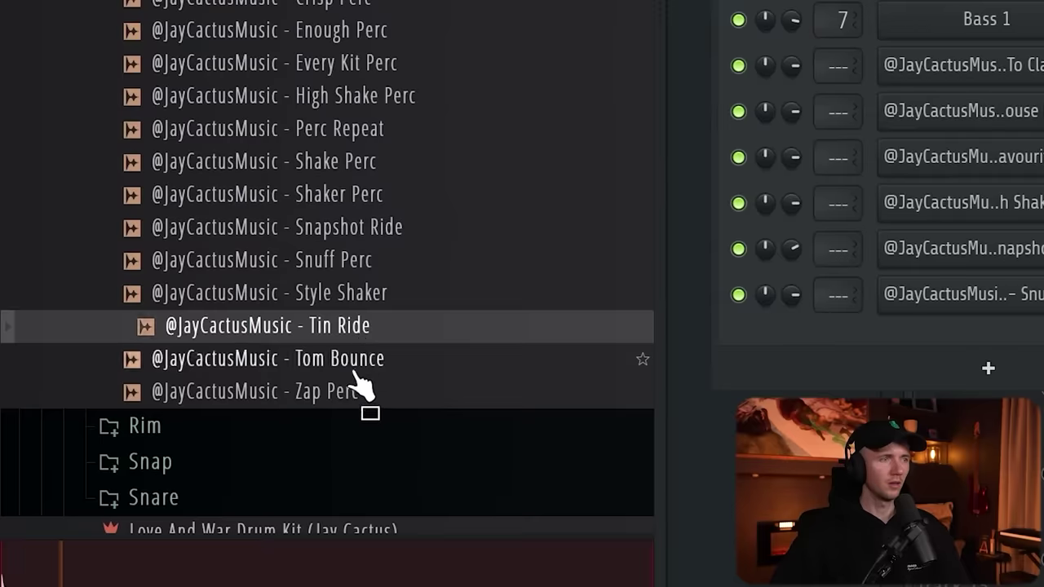
Step: Add the Zap Perc sample as a channel and place three consecutive hits on steps 14, 15 and 16
drag(355, 377, 493, 362)
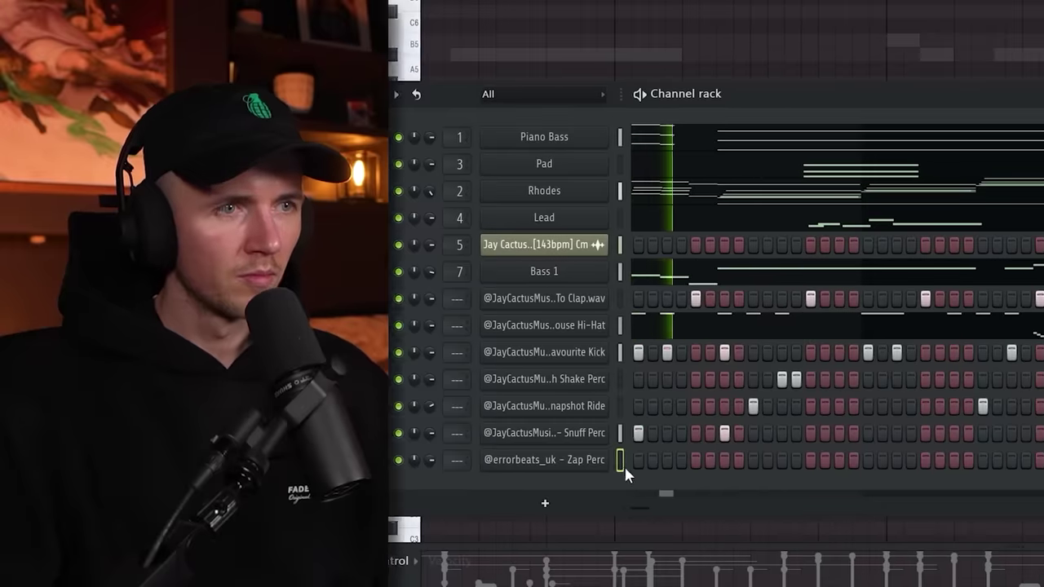
click(695, 459)
click(709, 460)
click(724, 461)
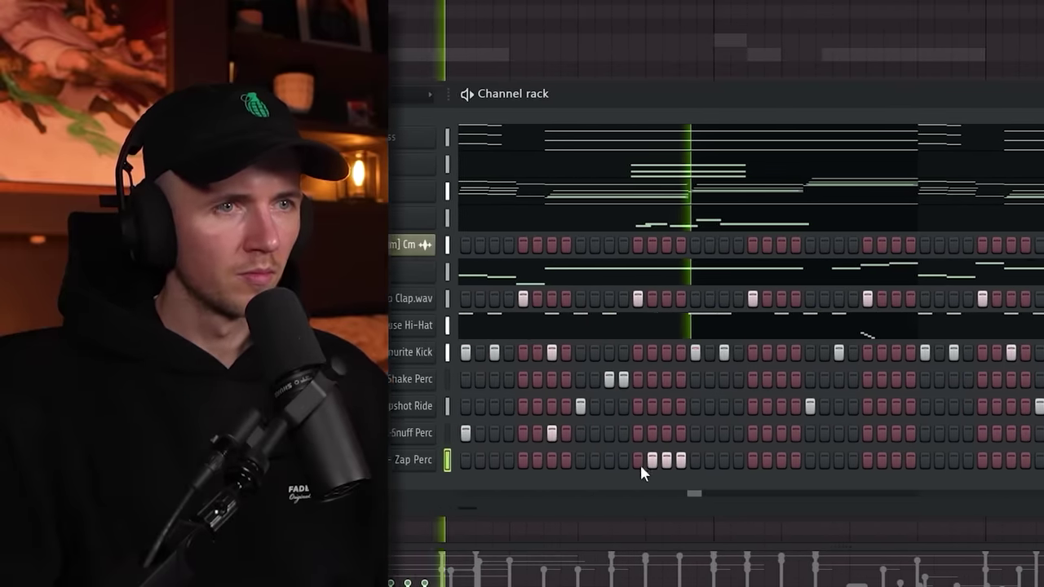
Step: Open the Zap Perc notes in the piano roll and select them all
right_click(432, 460)
key(Escape)
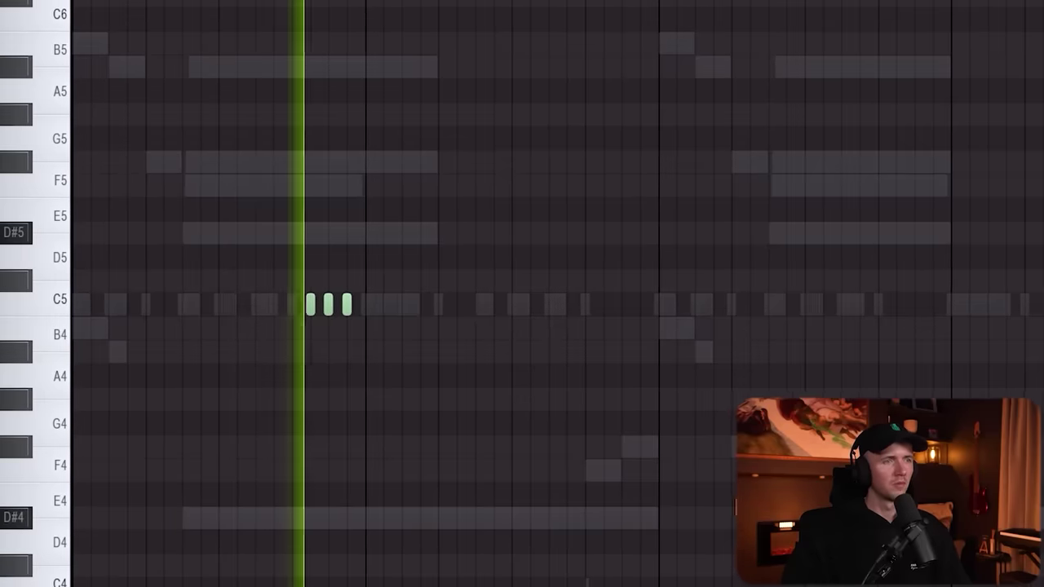
key(ctrl+a)
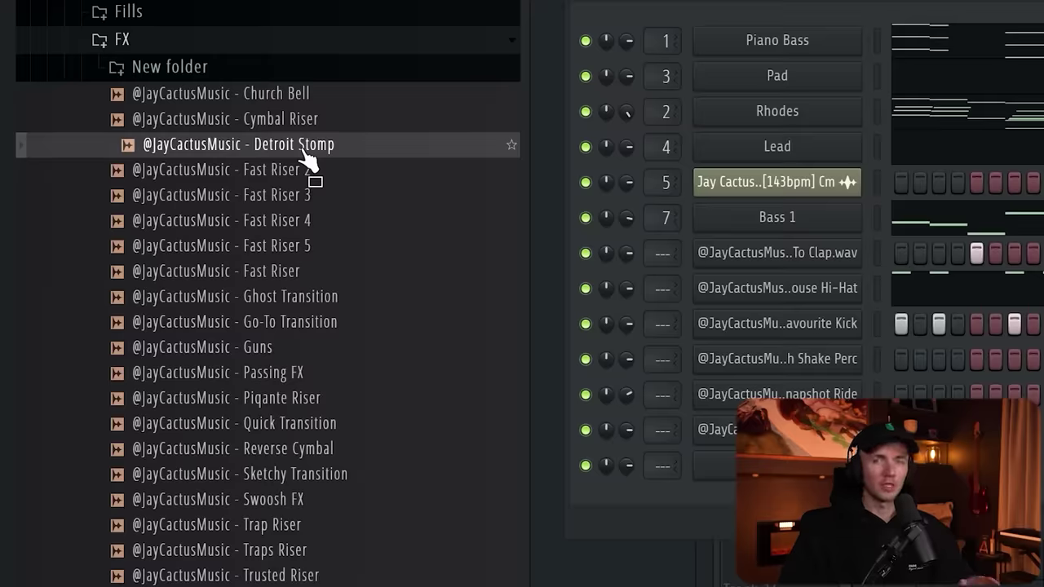
Step: Replace the Snuff Perc channel's sample with Detroit Stomp from the FX folder
drag(308, 159, 787, 439)
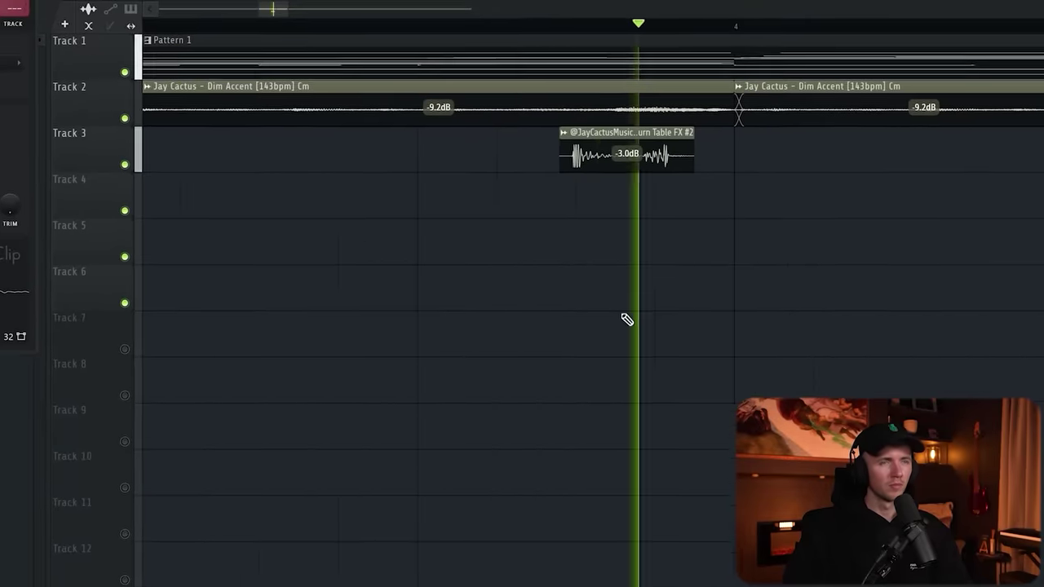
Step: Play the arrangement and line up the end of the Turn Table FX #2 clip on Track 3 with bar 4
key(space)
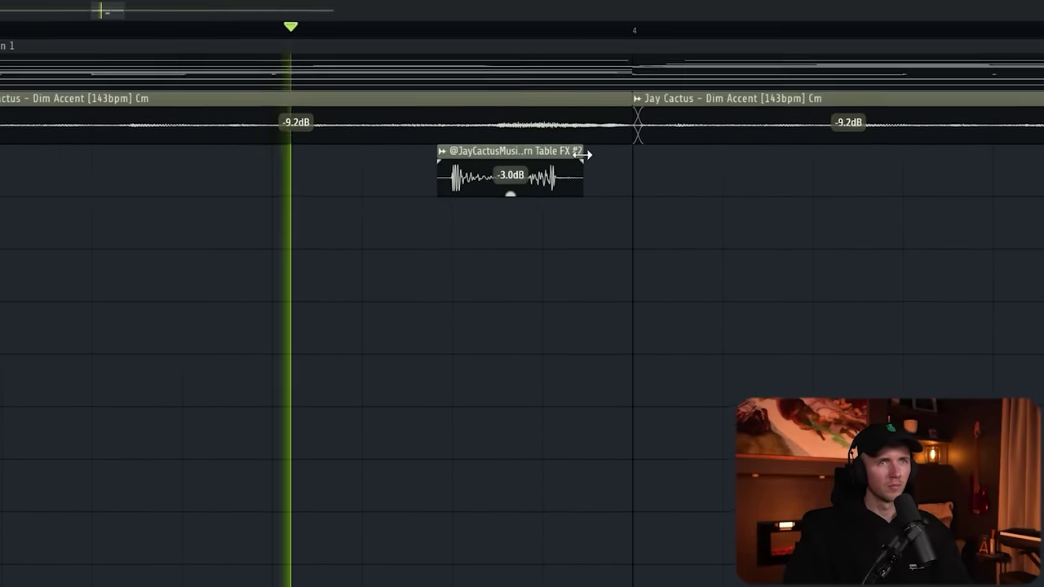
drag(650, 145, 632, 145)
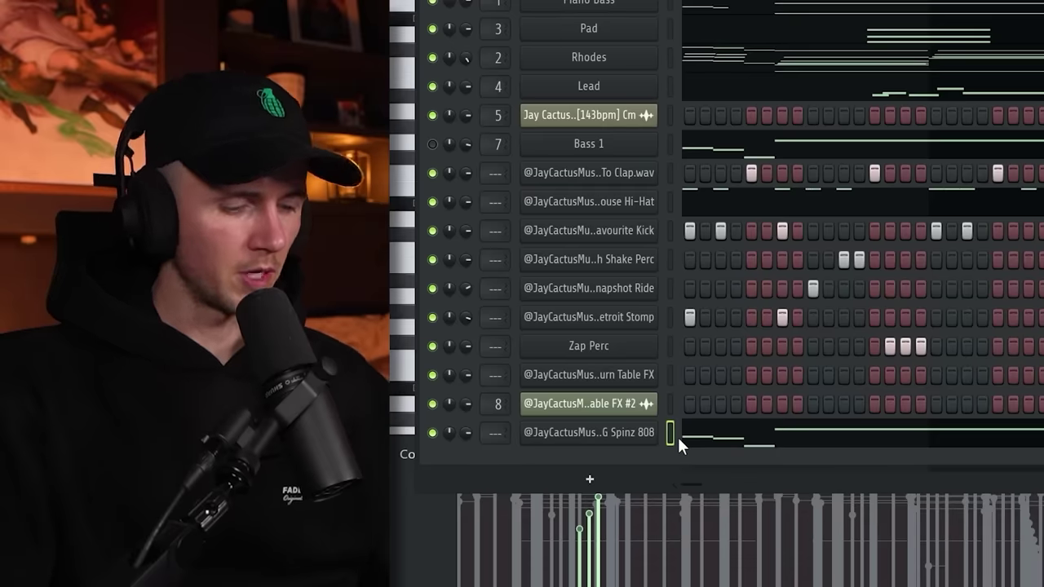
Step: Open the Spinz 808 channel's notes and add three spaced, short D#5 notes in bar 2 during playback
click(678, 437)
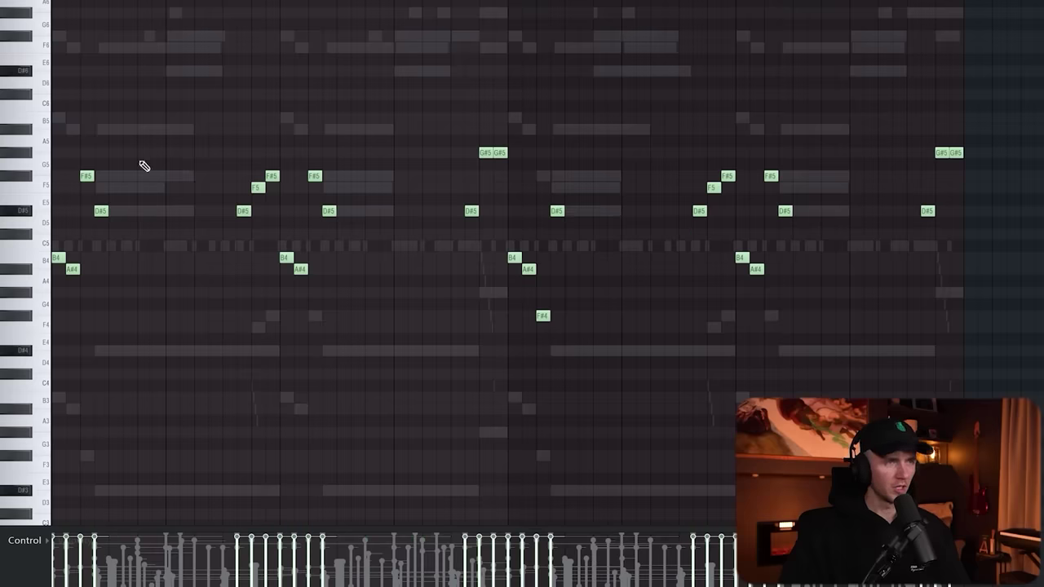
key(space)
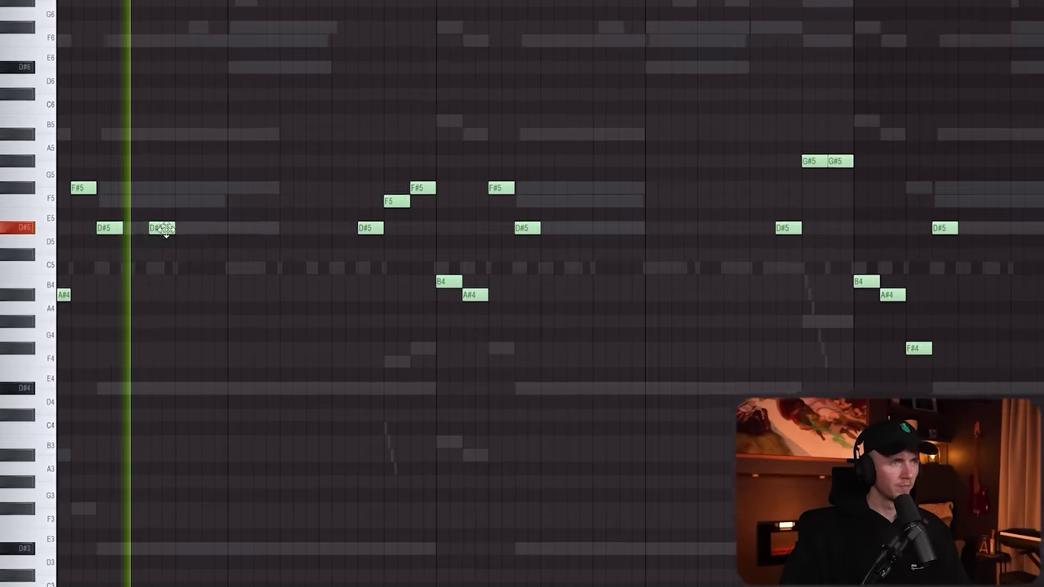
click(241, 236)
click(283, 236)
click(325, 236)
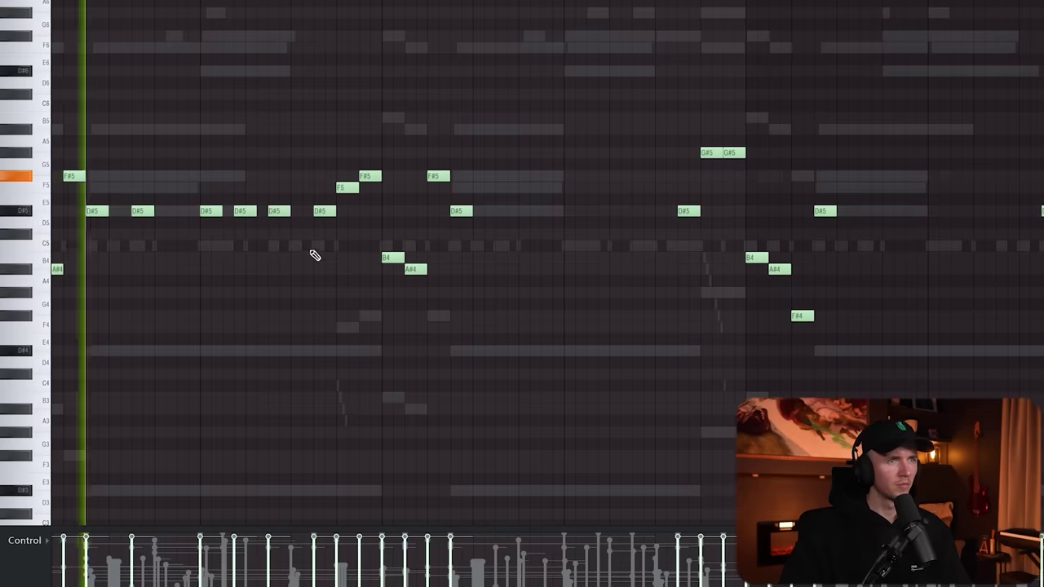
Step: Duplicate the 808 phrase from bars 1 and 2 into bars 3 and 4
scroll(291, 351, down, 1)
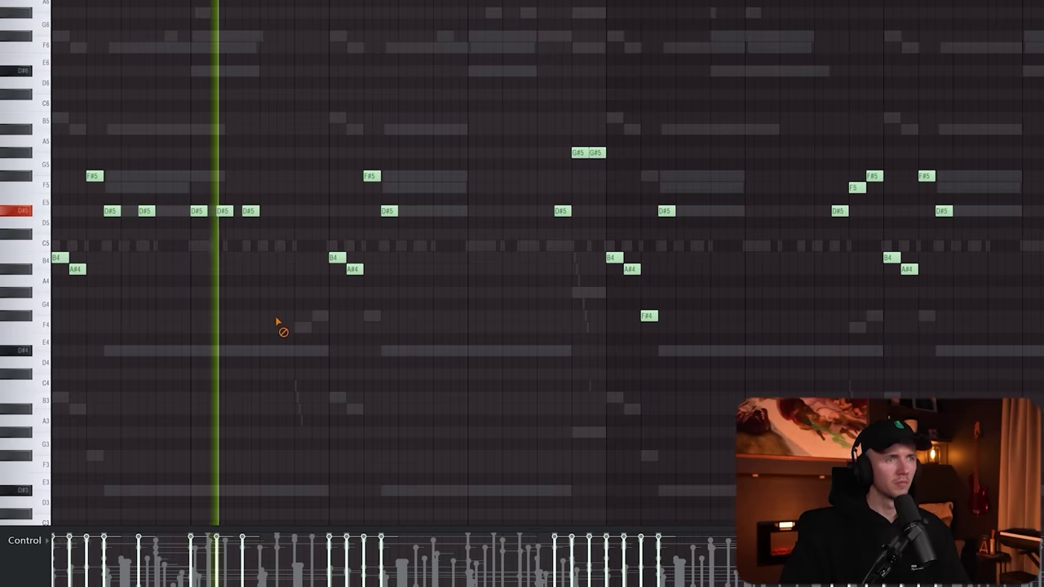
drag(388, 99, 35, 274)
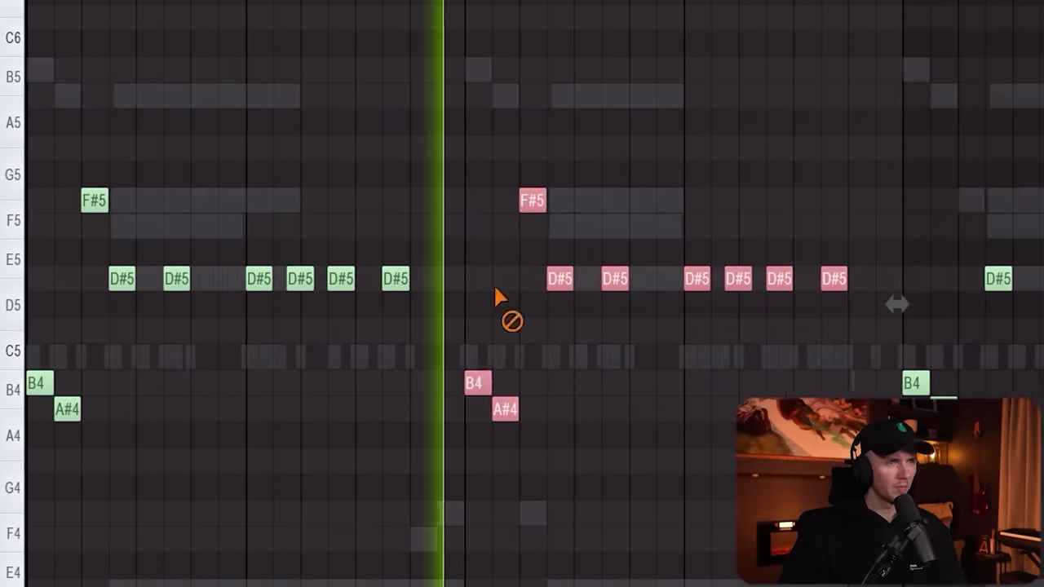
click(522, 318)
scroll(669, 530, down, 1)
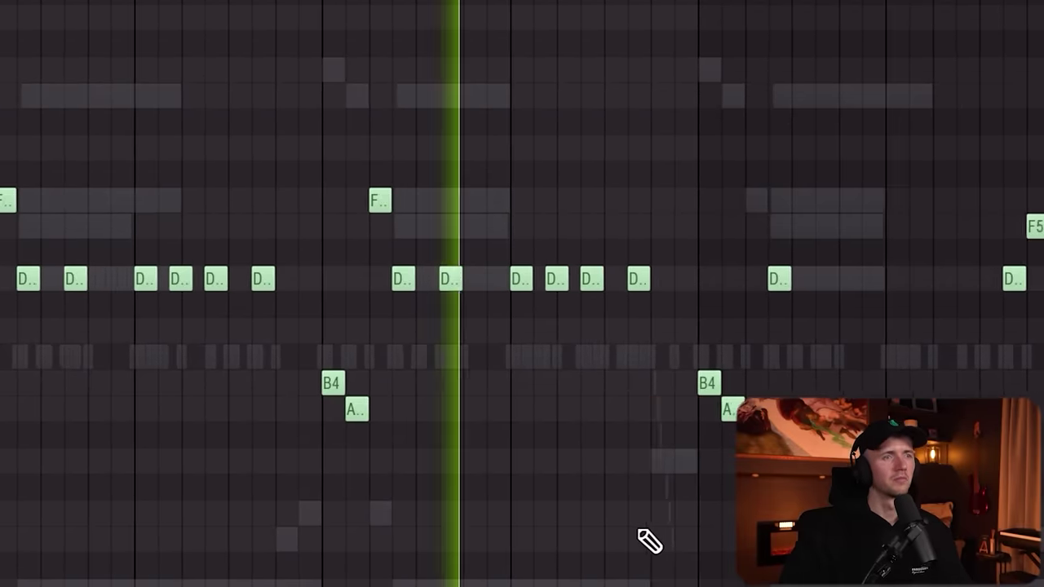
Step: Vary the D#5 rhythm of the 808 in bar 4 and end the bar with two G#5 notes
scroll(592, 524, up, 2)
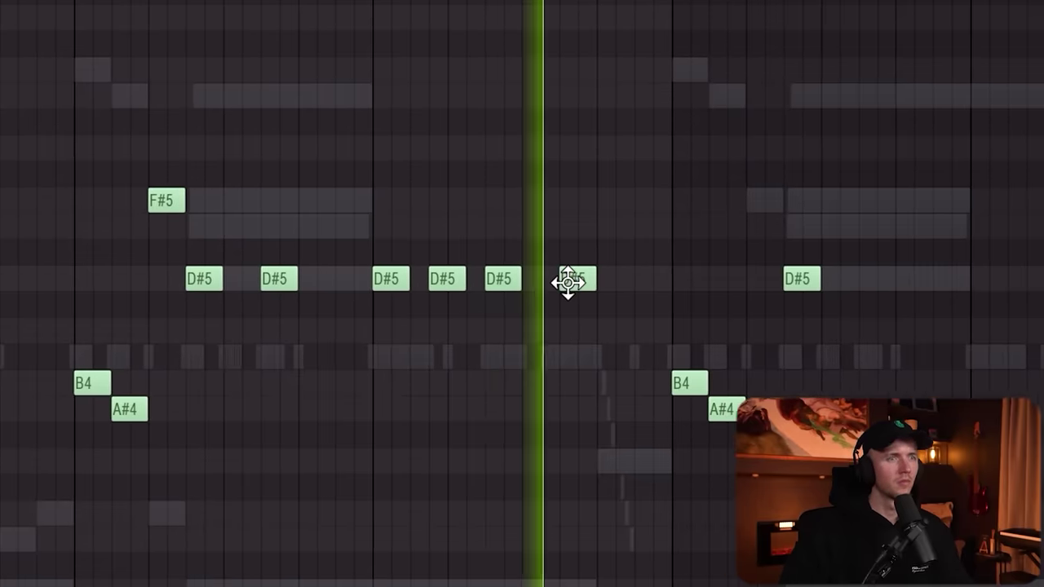
click(577, 461)
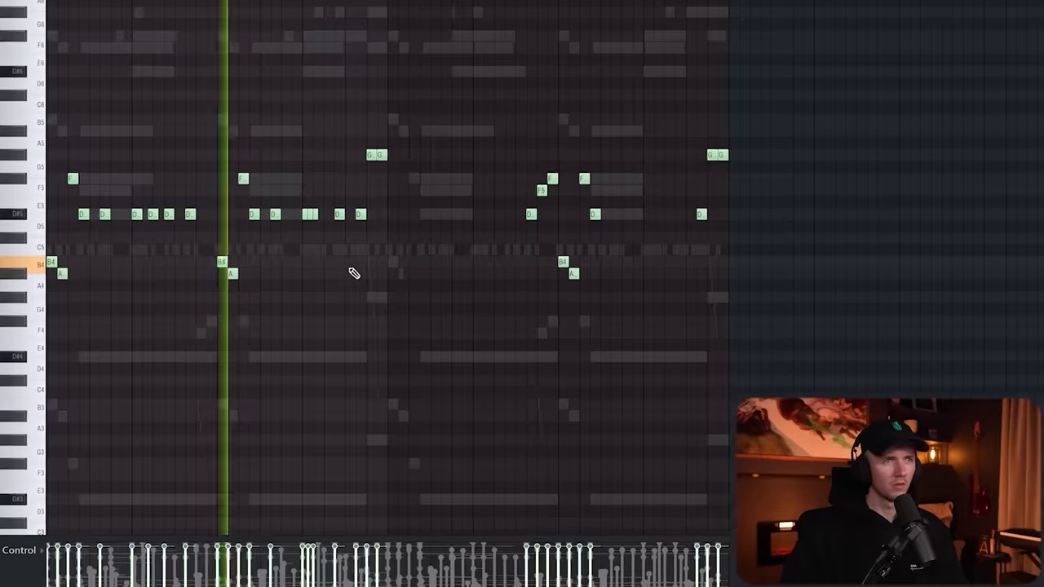
scroll(353, 273, up, 3)
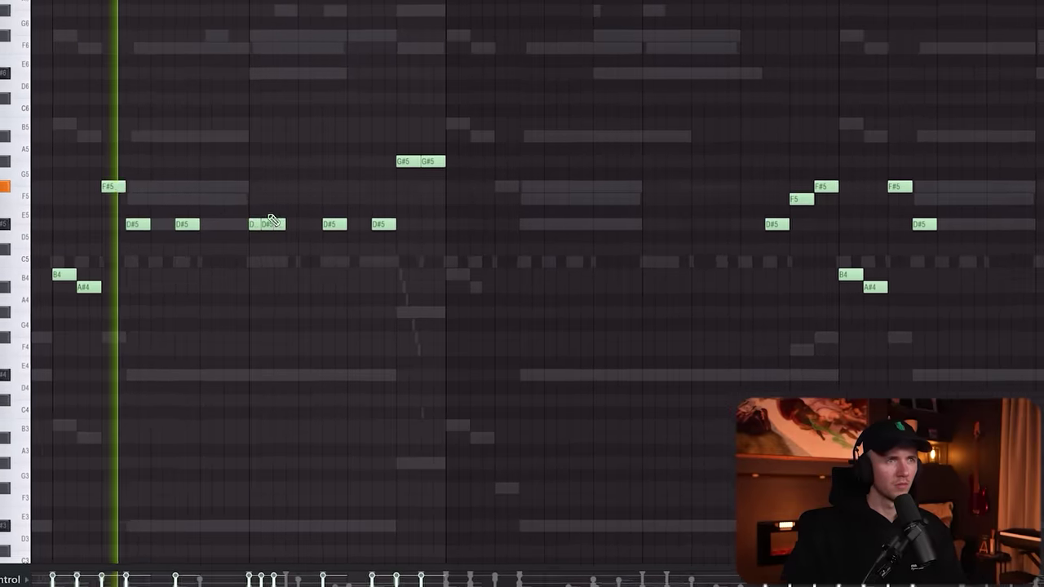
Step: Raise the first short D#5 note of bar 4 in the 808 line by one octave
click(246, 239)
key(ctrl+Up)
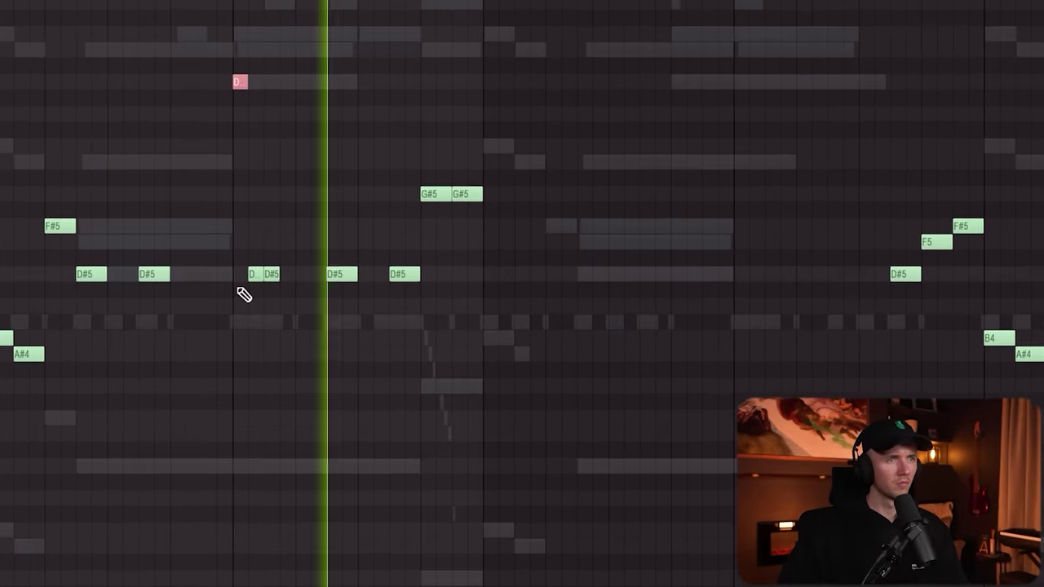
scroll(380, 377, down, 3)
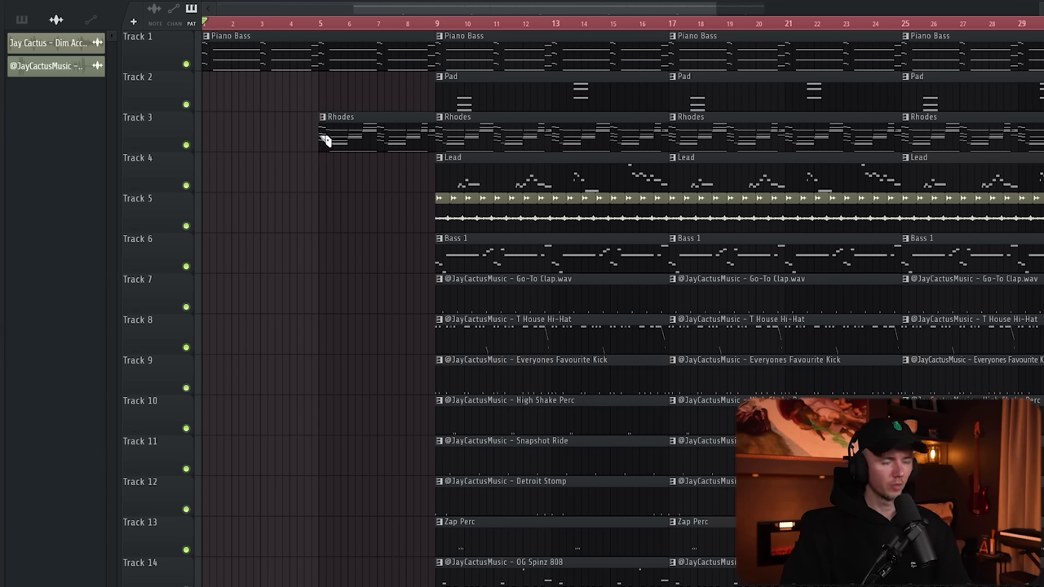
Step: Arrange the intro so a short Lead clip enters on Track 4 at bar 5 alongside the Rhodes
drag(319, 175, 278, 180)
right_click(339, 245)
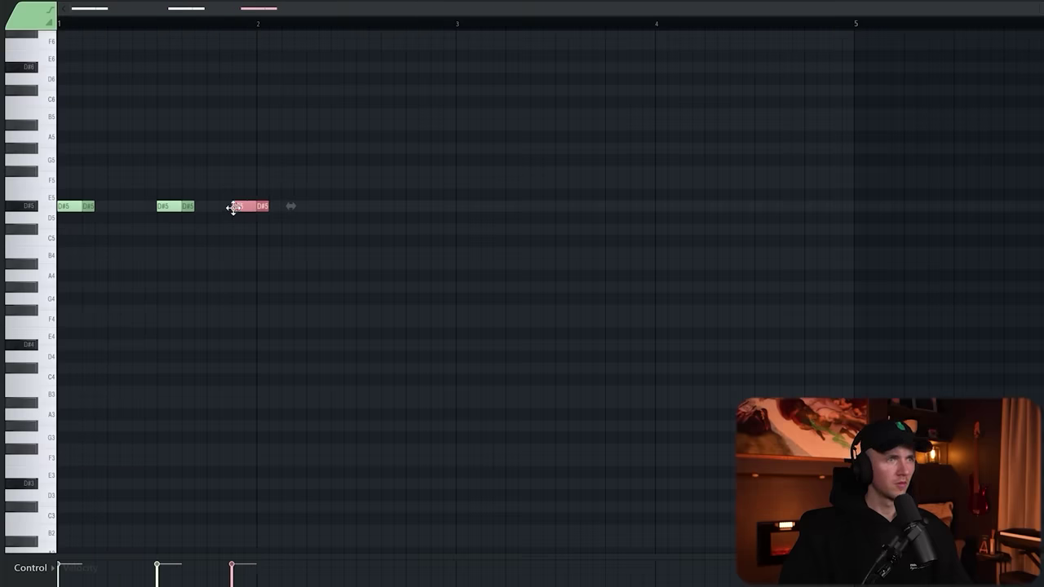
Step: Play the short D#5 fill in the 808 #2 pattern and consolidate the intro's Piano Bass clips over the time selection
key(space)
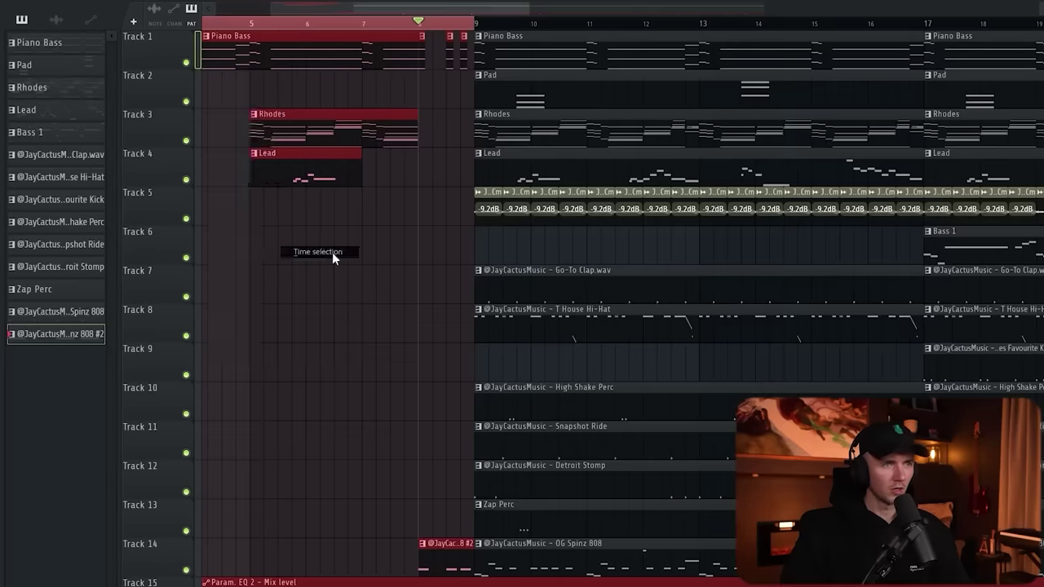
click(334, 255)
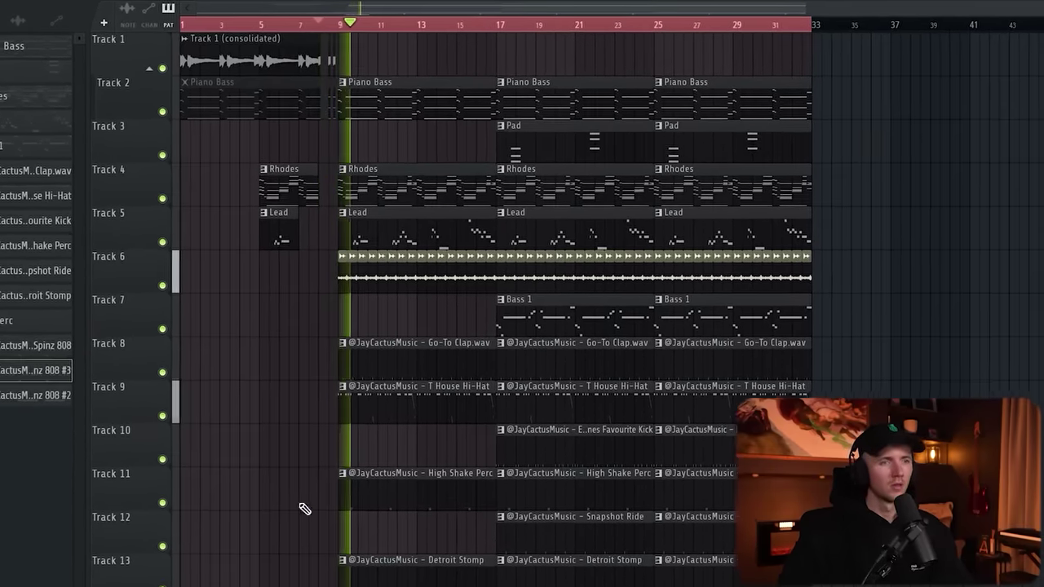
Step: Trim the High Shake Perc on Track 11 and have the Snapshot Ride on Track 12 enter at bar 13 too
drag(396, 522, 408, 515)
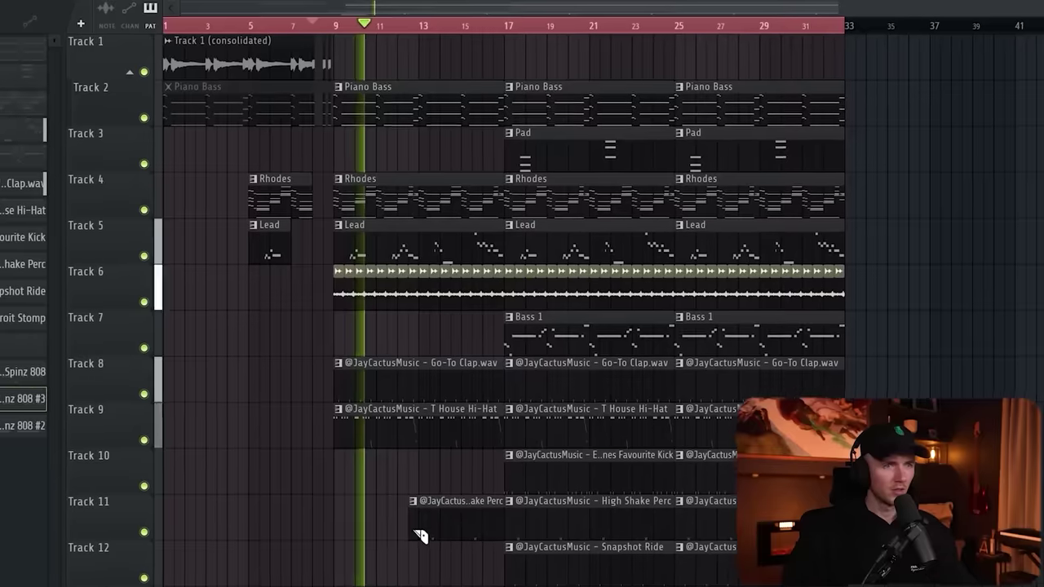
right_click(439, 558)
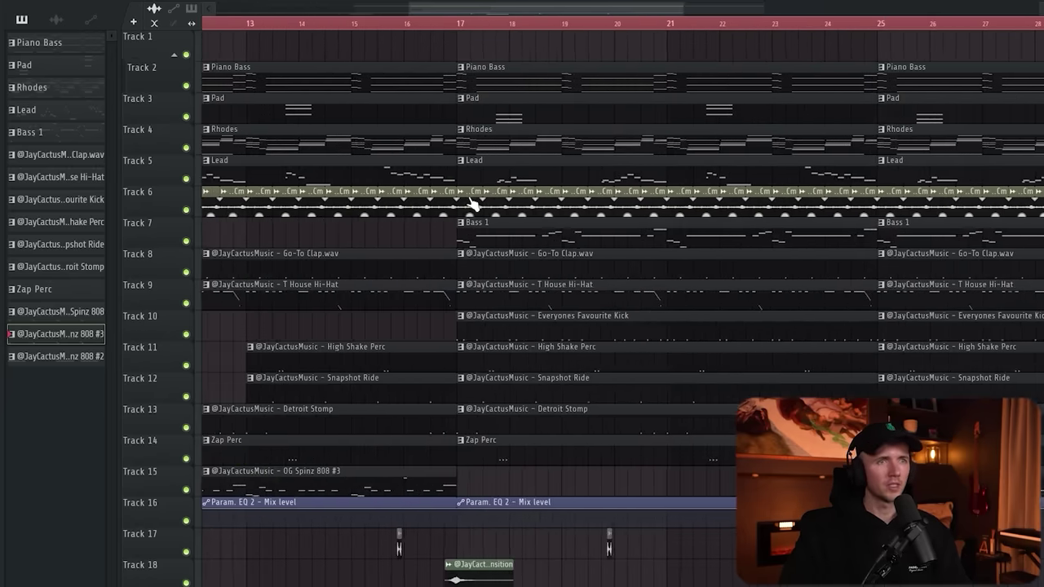
Step: Thin out the section from bar 17 by deleting Track 6 accents and Rhodes up to bar 21, and Pad and Lead up to bar 25
right_click(472, 204)
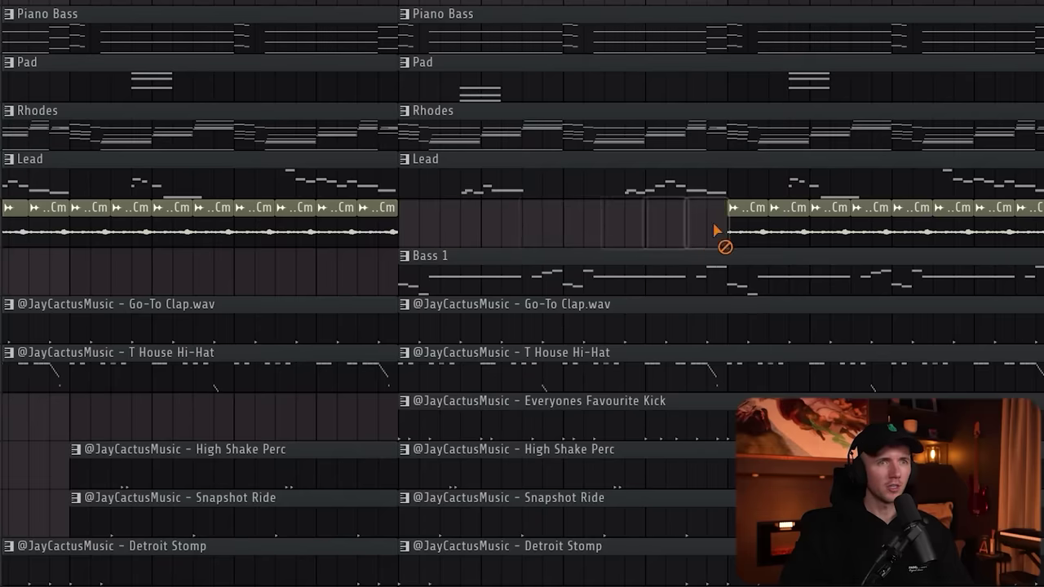
right_click(645, 81)
right_click(481, 131)
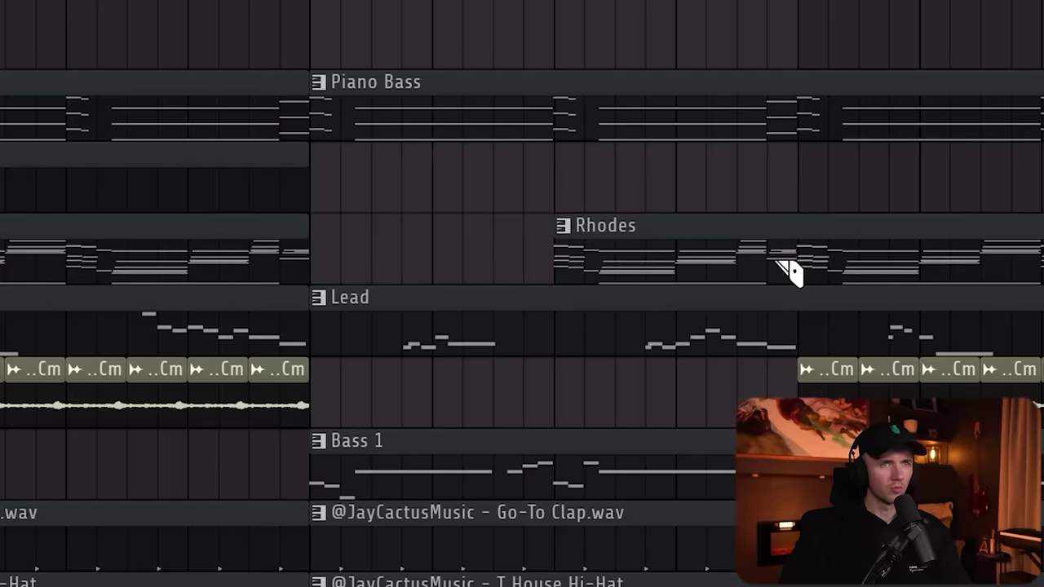
right_click(783, 326)
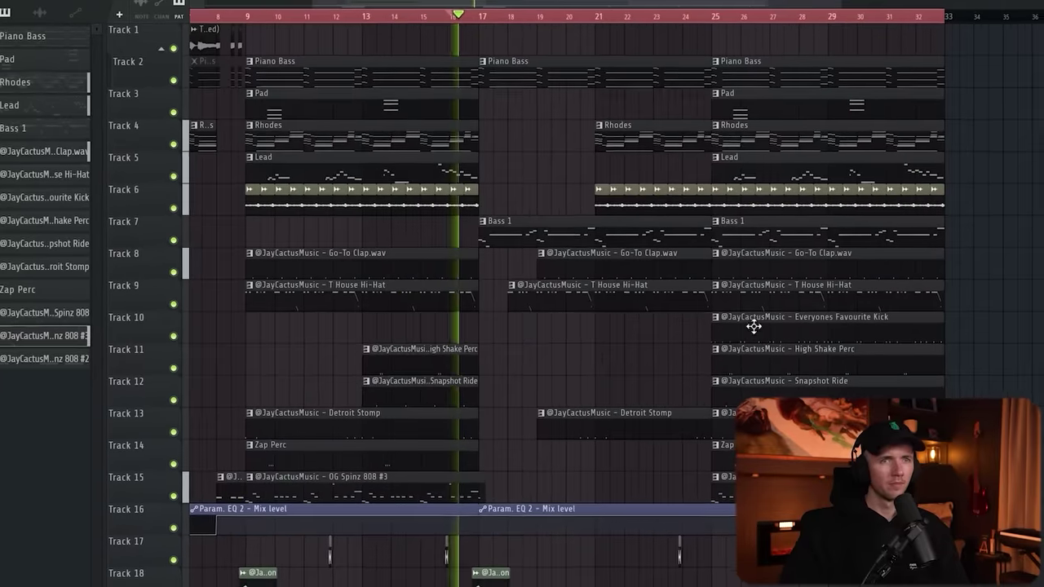
Step: Start the Everyones Favourite Kick clip on Track 10 at bar 19 and play back the transition into bar 9
drag(535, 321, 581, 320)
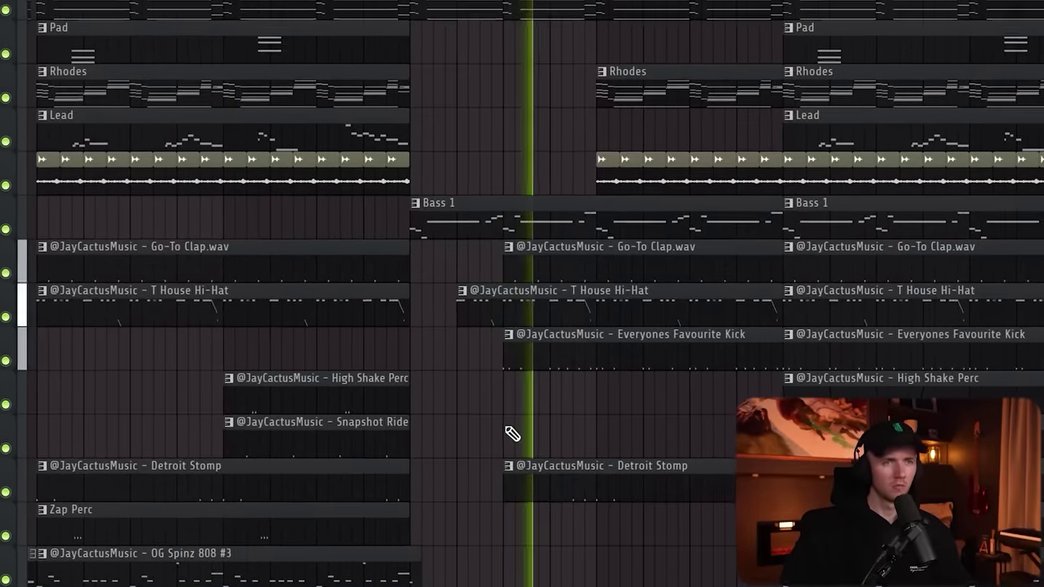
scroll(516, 428, down, 3)
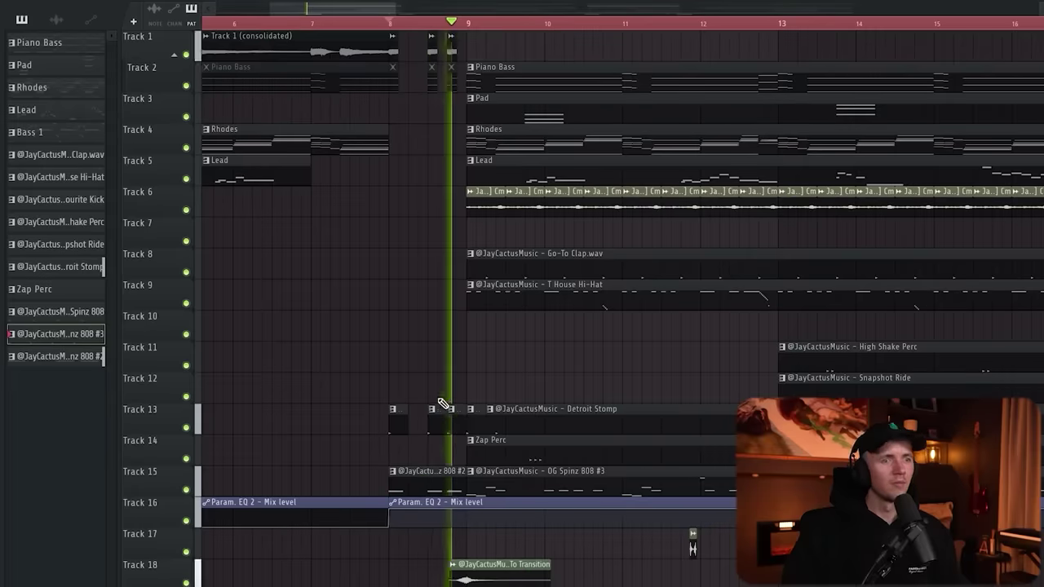
scroll(440, 404, down, 5)
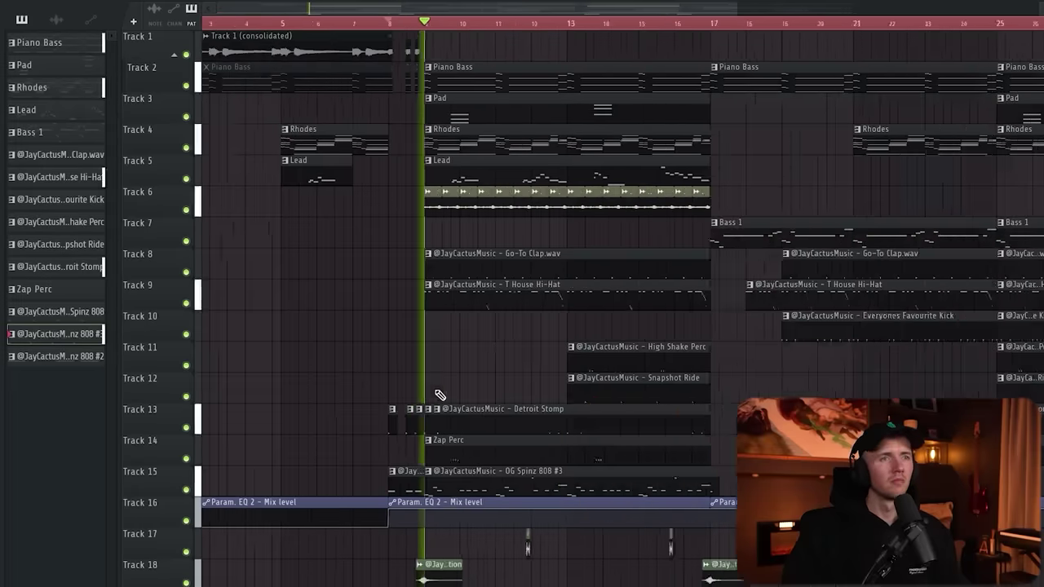